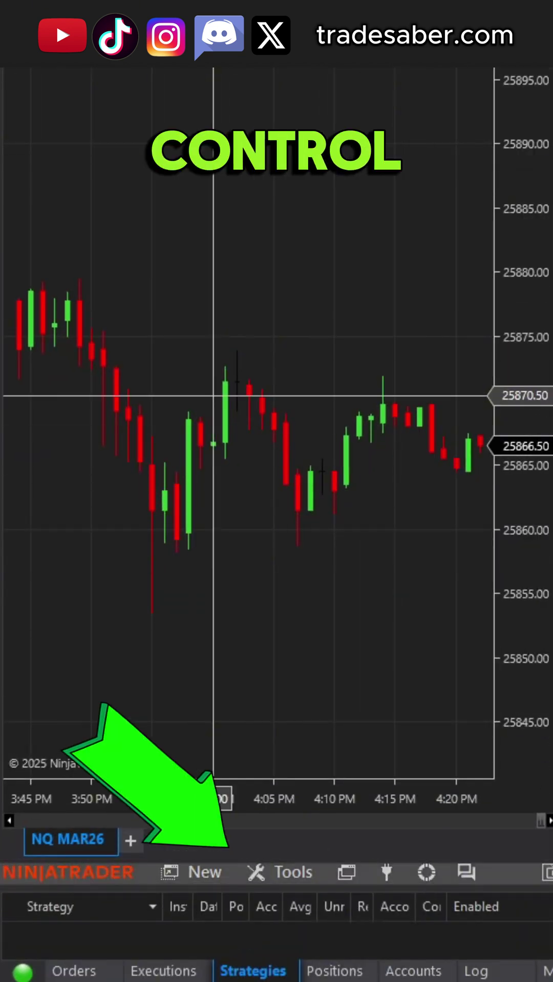
Step: Import the PredatorXOrderEntry_LT_V3.1.2.0.zip NinjaScript add-on archive
{"action": "left_click", "coordinate": [280, 873]}
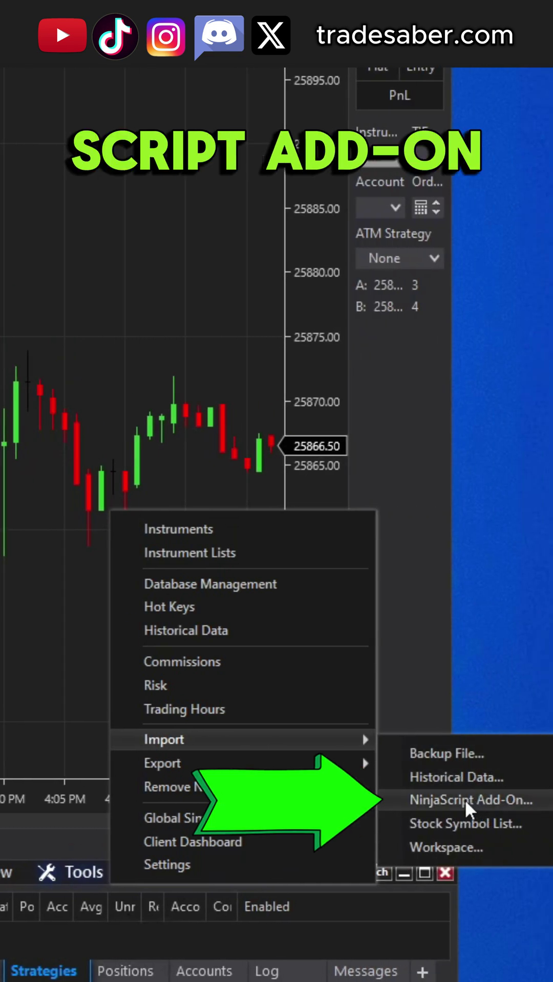
{"action": "mouse_move", "coordinate": [373, 740]}
{"action": "left_click", "coordinate": [461, 800]}
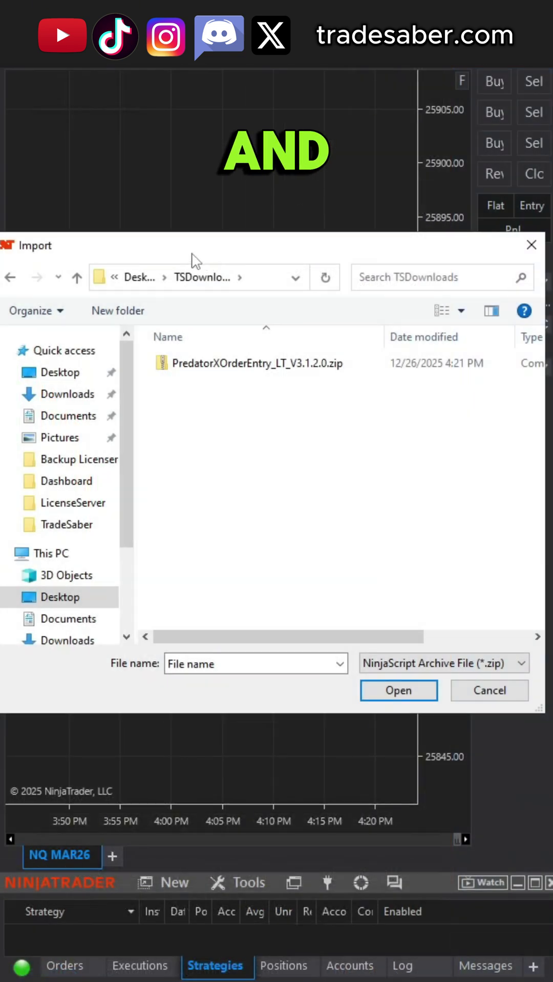
{"action": "left_click", "coordinate": [230, 364]}
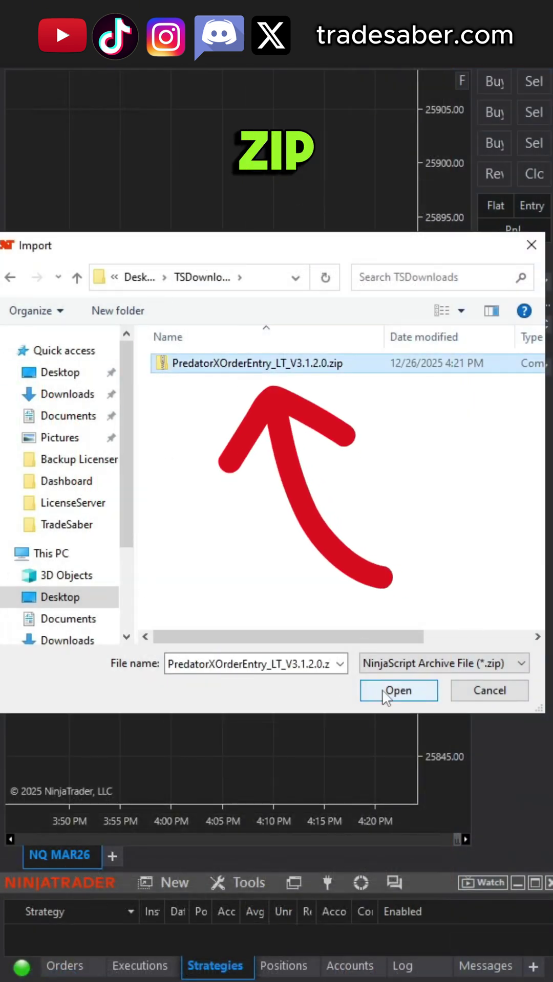
{"action": "left_click", "coordinate": [398, 690]}
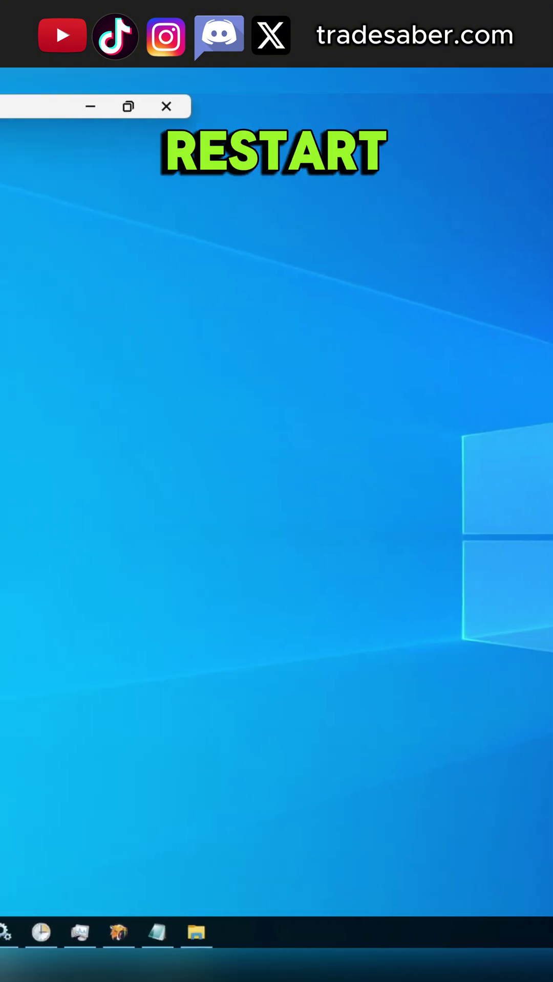
{"action": "type", "text": "************"}
Step: Log back into the relaunched NinjaTrader to reopen the NQ MAR26 chart
{"action": "left_click", "coordinate": [276, 512]}
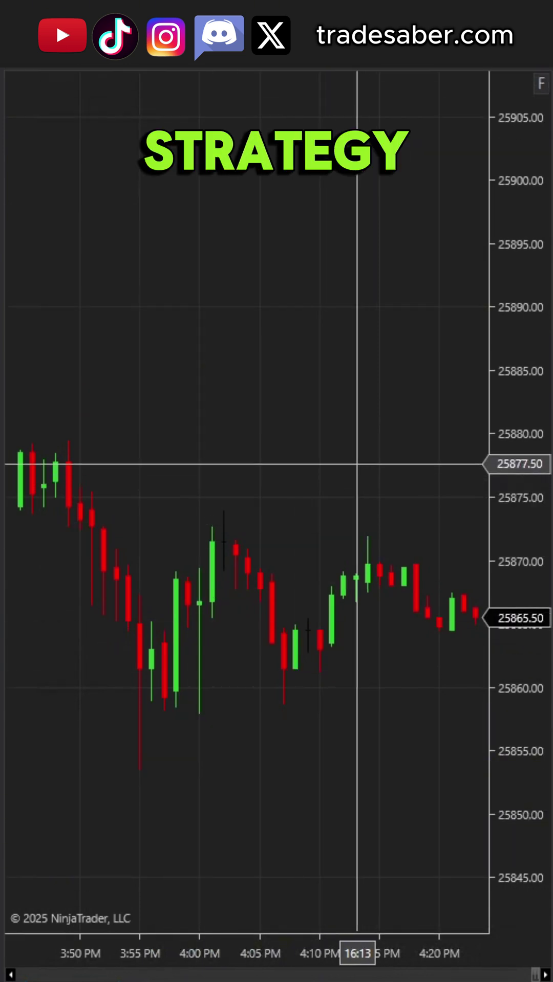
Step: Add PredatorXOrderEntryLT from TradeSaberPredator to the NQ MAR26 chart's strategies
{"action": "right_click", "coordinate": [251, 423]}
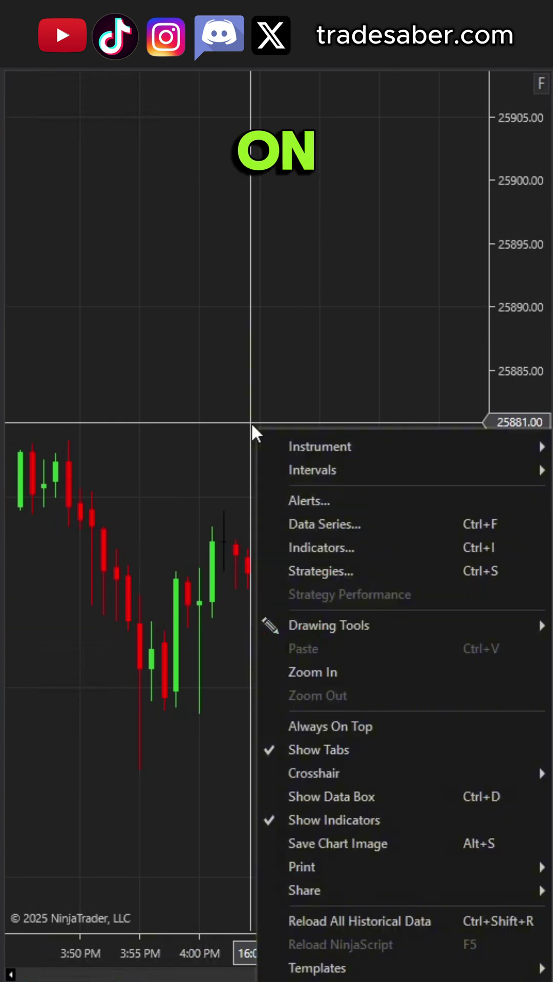
{"action": "left_click", "coordinate": [319, 568]}
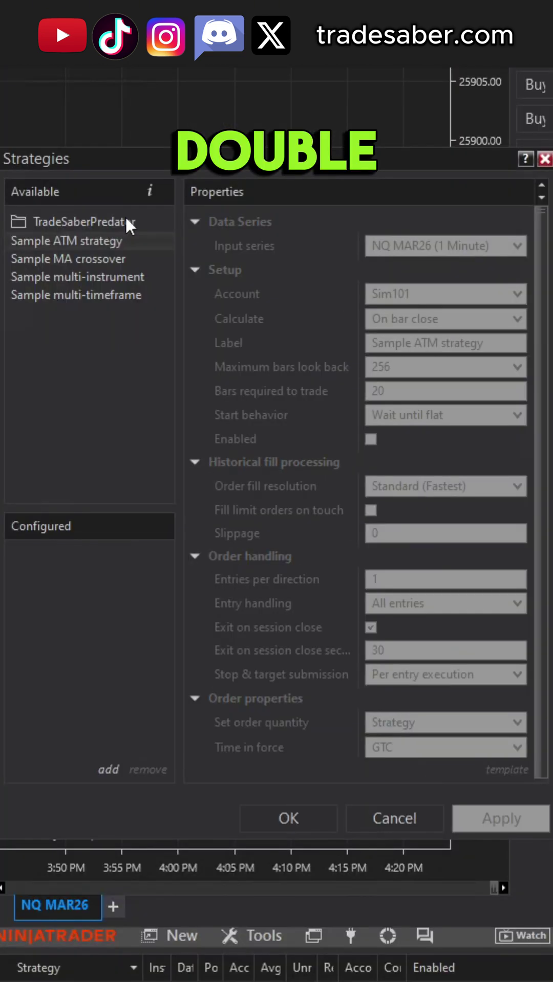
{"action": "double_click", "coordinate": [120, 218]}
{"action": "double_click", "coordinate": [92, 244]}
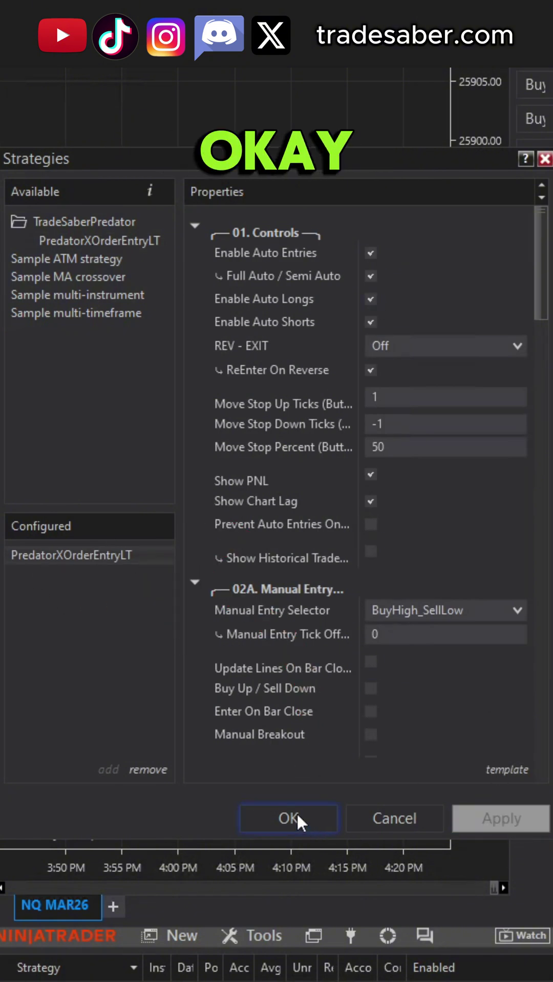
{"action": "left_click", "coordinate": [288, 818]}
Step: Paste the copied Predator X license key and activate it
{"action": "left_click_drag", "start_coordinate": [501, 959], "coordinate": [488, 556]}
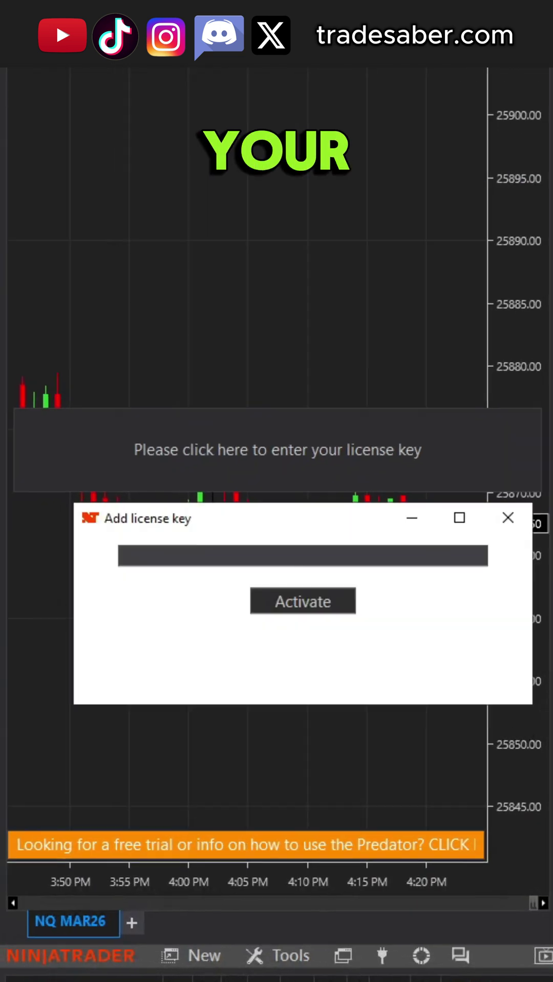
{"action": "right_click", "coordinate": [246, 556]}
{"action": "left_click", "coordinate": [284, 622]}
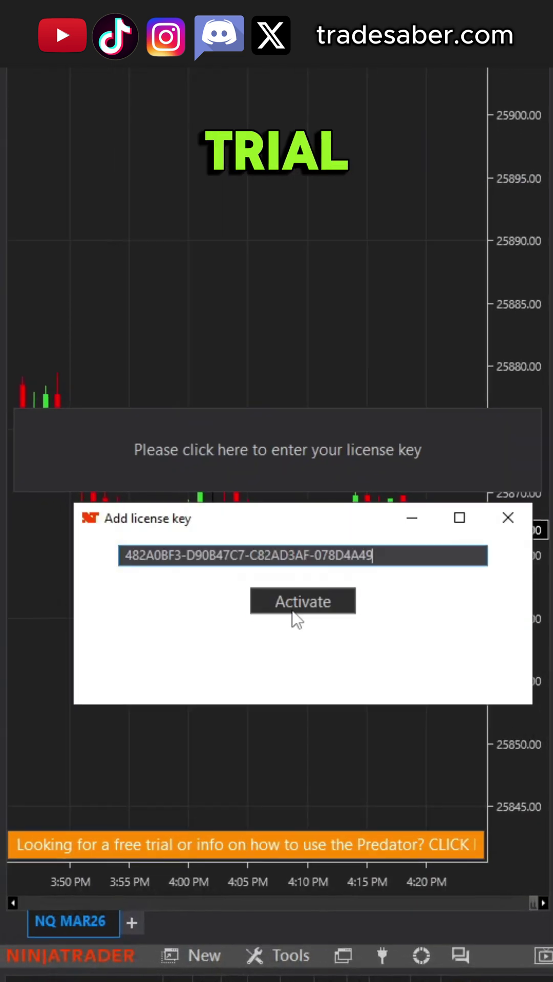
{"action": "left_click", "coordinate": [302, 601]}
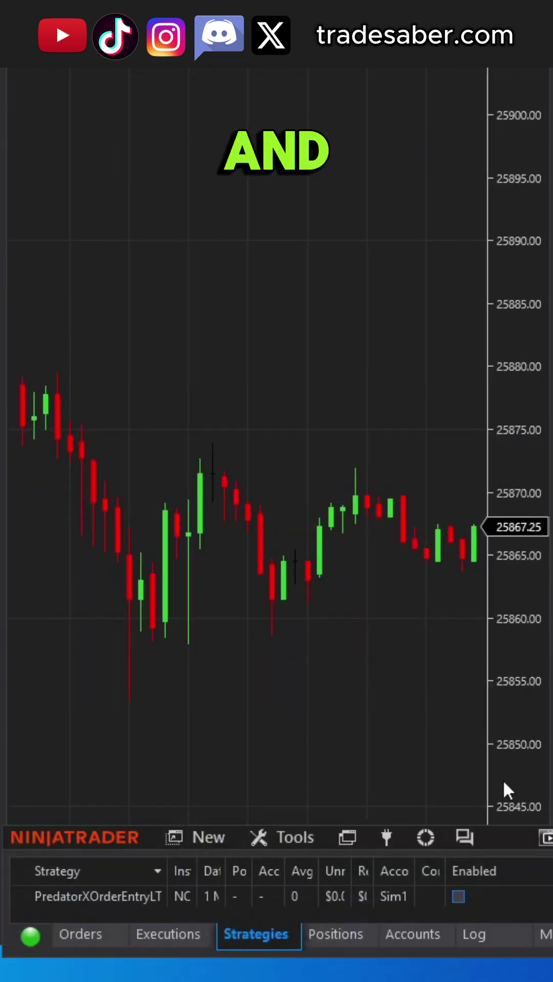
Step: Enable the PredatorXOrderEntryLT strategy in the strategies panel
{"action": "left_click_drag", "start_coordinate": [503, 781], "coordinate": [493, 613]}
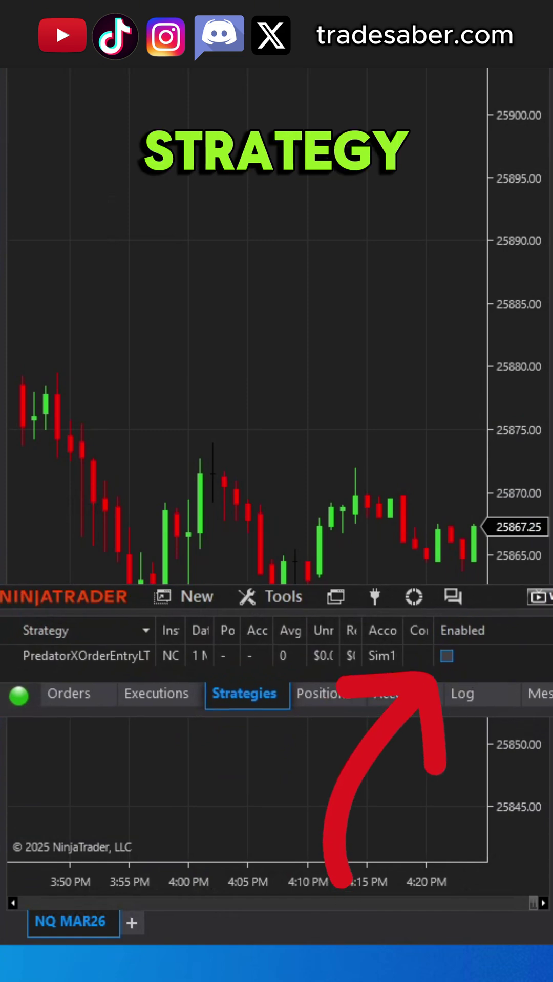
{"action": "left_click", "coordinate": [447, 658]}
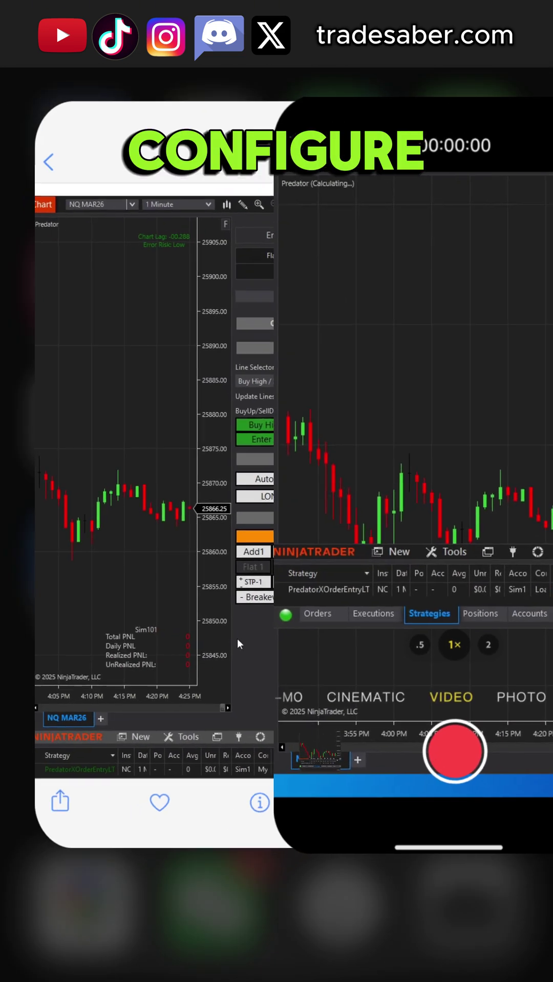